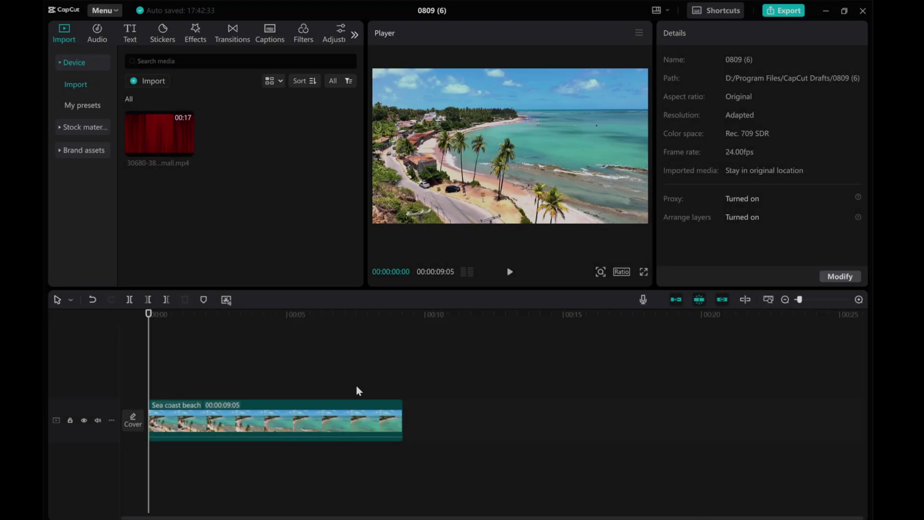
- Preview the beach video, then return the playhead to its start
{"action": "left_click", "coordinate": [509, 272]}
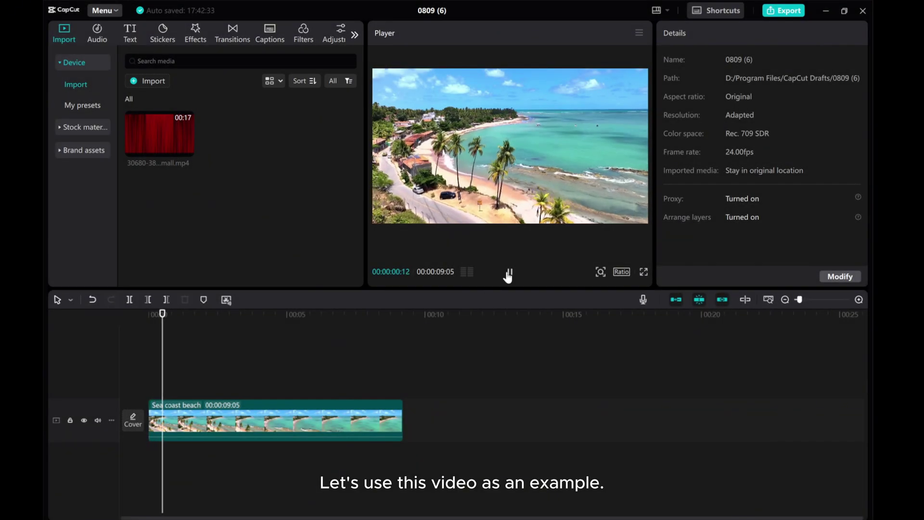
{"action": "left_click", "coordinate": [508, 273]}
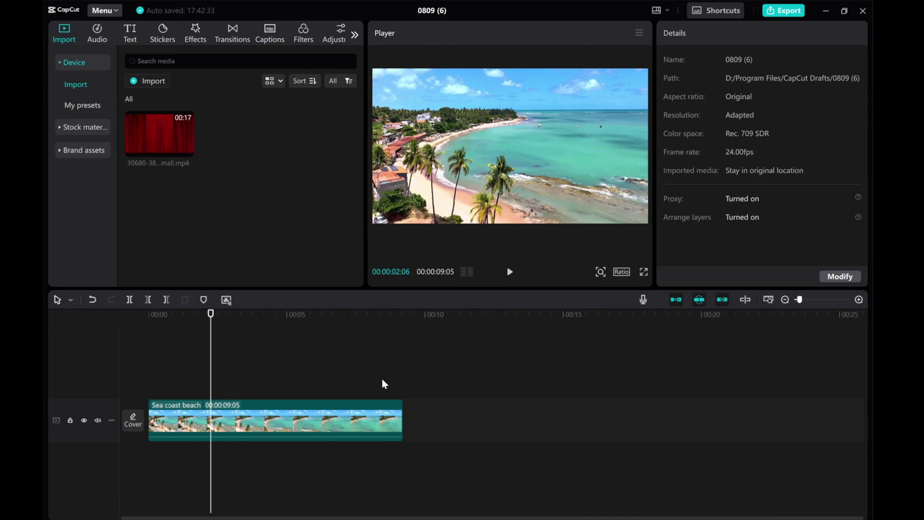
{"action": "left_click_drag", "start_coordinate": [211, 383], "coordinate": [108, 365]}
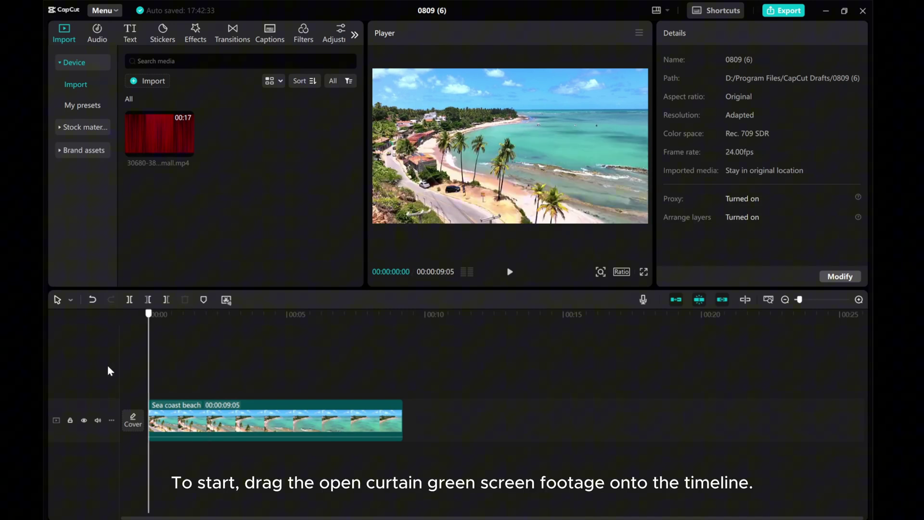
- Add the red curtain clip above the beach clip, cut its first 3 seconds, and start it at 00:00
{"action": "left_click_drag", "start_coordinate": [143, 125], "coordinate": [150, 381]}
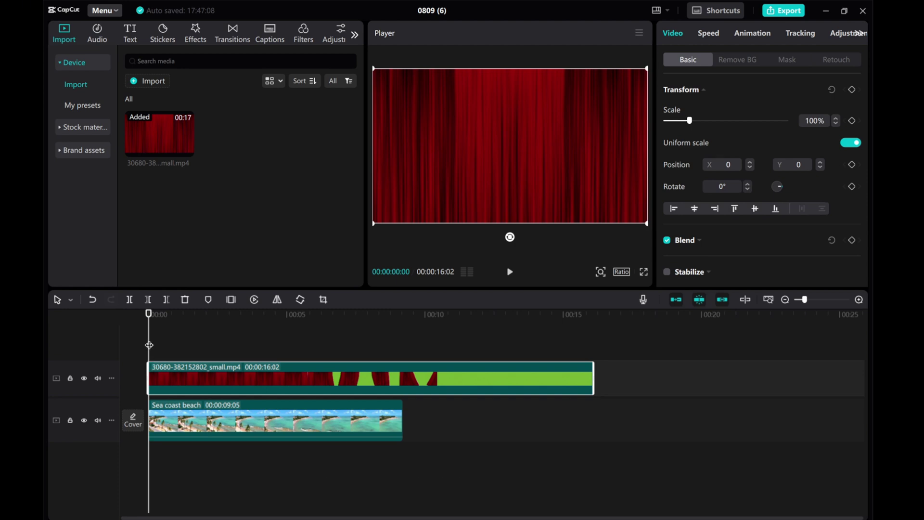
{"action": "left_click_drag", "start_coordinate": [149, 344], "coordinate": [232, 347]}
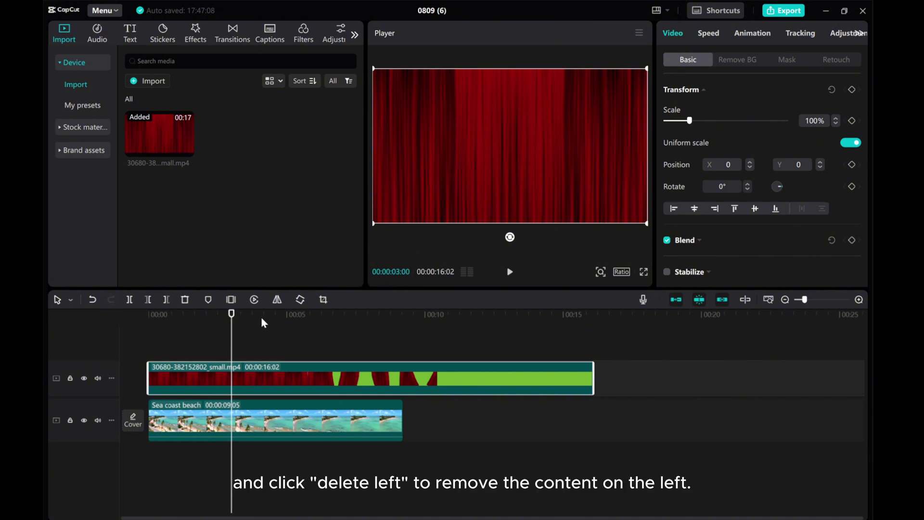
{"action": "left_click", "coordinate": [149, 303]}
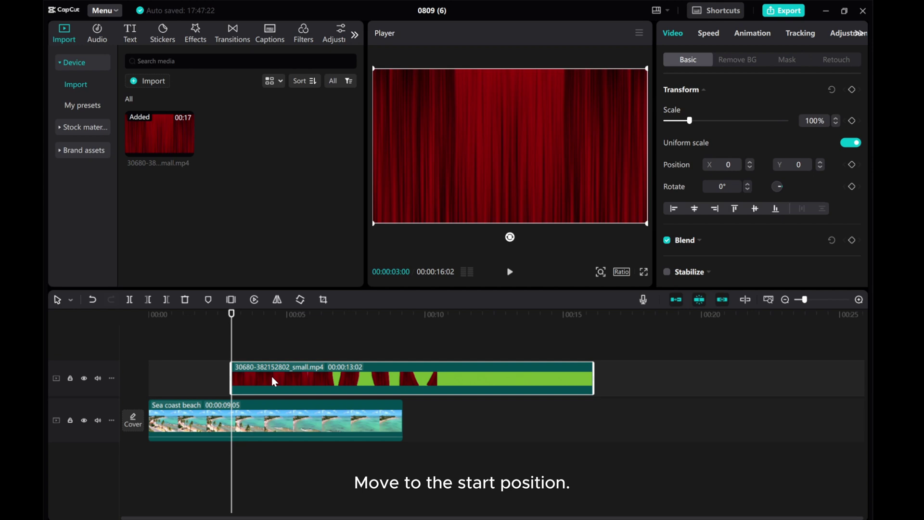
{"action": "left_click_drag", "start_coordinate": [272, 379], "coordinate": [190, 377]}
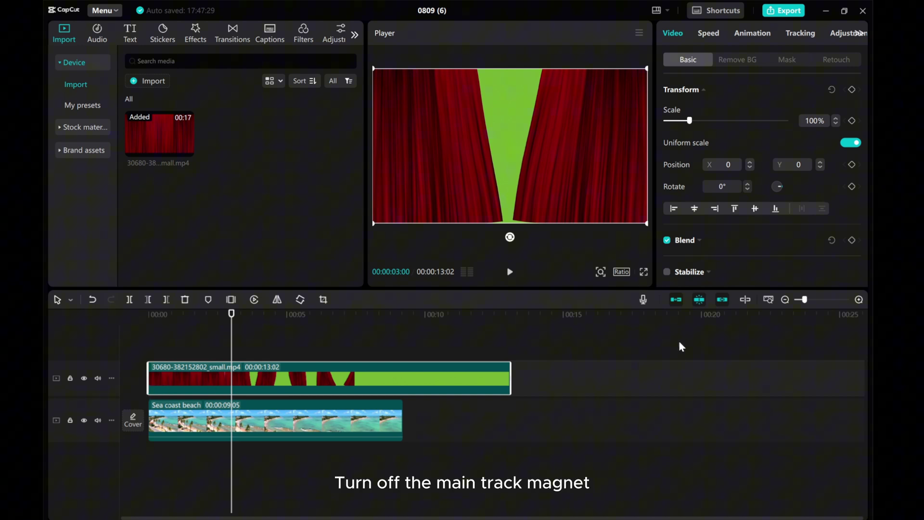
- With the main track magnet off, shift the beach clip to about 2s and end the curtain clip with it at 11:05
{"action": "left_click", "coordinate": [677, 302]}
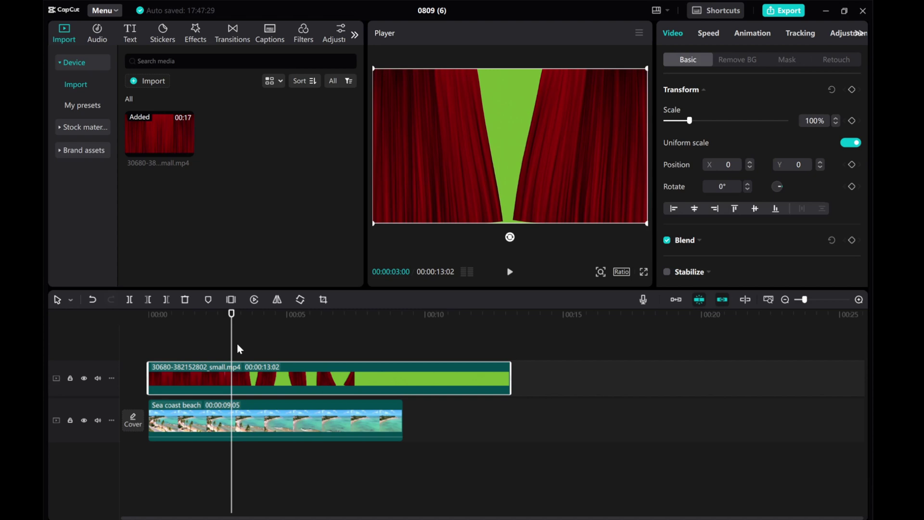
{"action": "left_click_drag", "start_coordinate": [232, 354], "coordinate": [204, 358]}
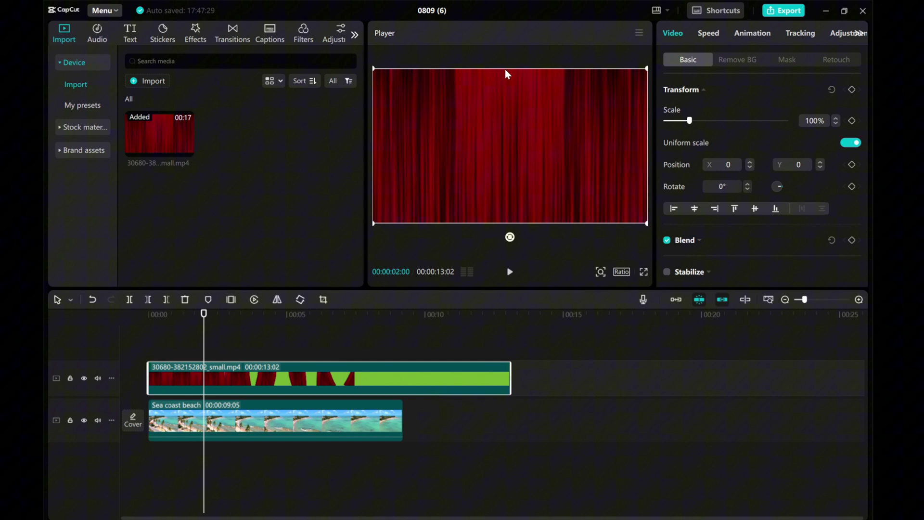
{"action": "left_click_drag", "start_coordinate": [182, 424], "coordinate": [236, 416]}
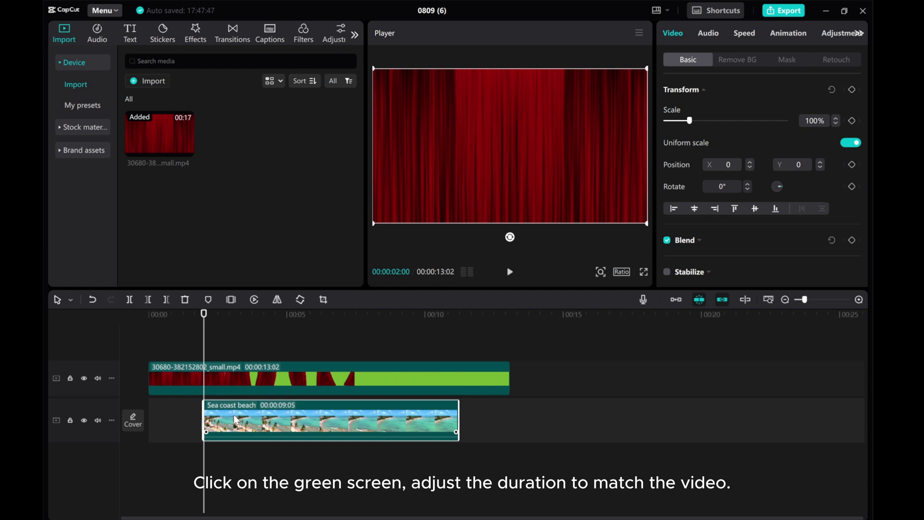
{"action": "left_click", "coordinate": [303, 376]}
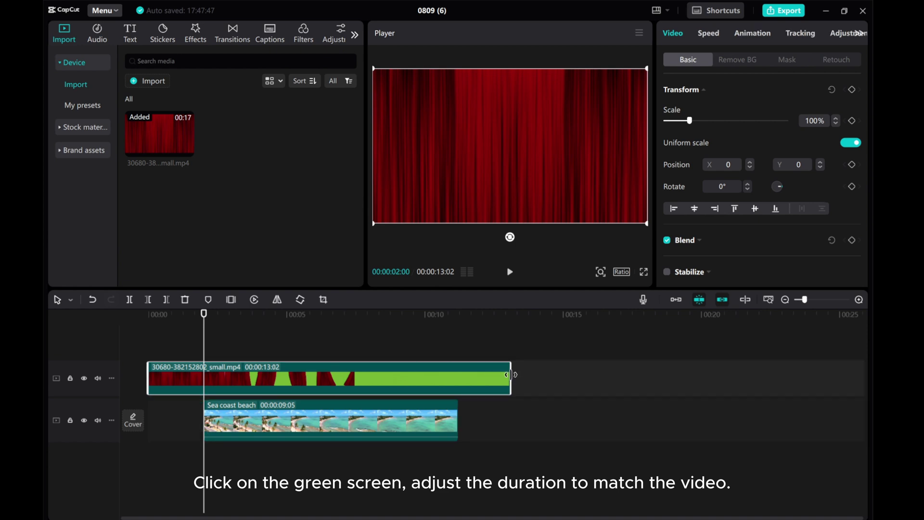
{"action": "left_click_drag", "start_coordinate": [510, 380], "coordinate": [457, 384]}
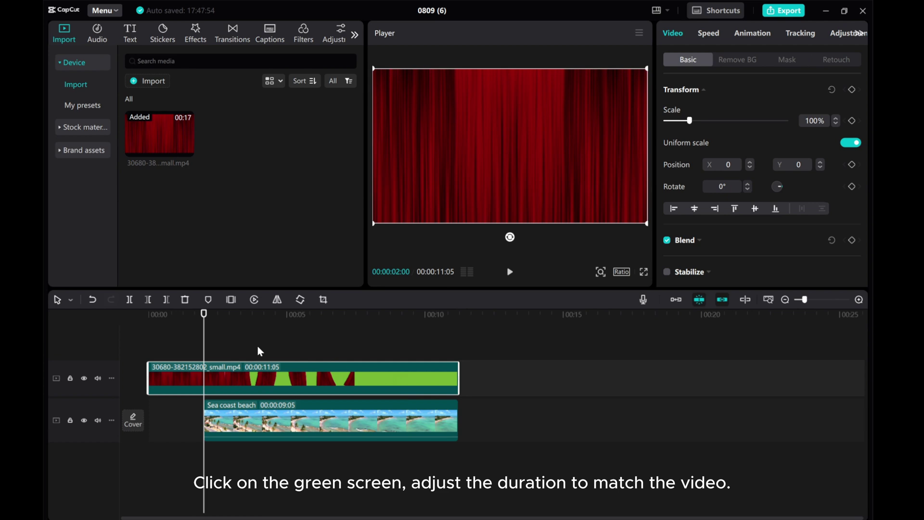
{"action": "left_click_drag", "start_coordinate": [205, 354], "coordinate": [281, 355]}
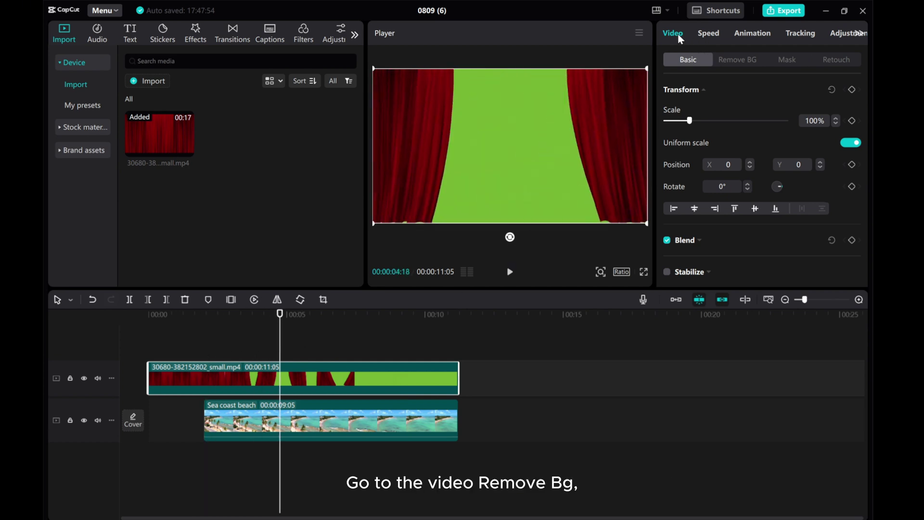
- Chroma-key out the curtain clip's green screen with intensity 61 and shadow 18
{"action": "left_click", "coordinate": [733, 59]}
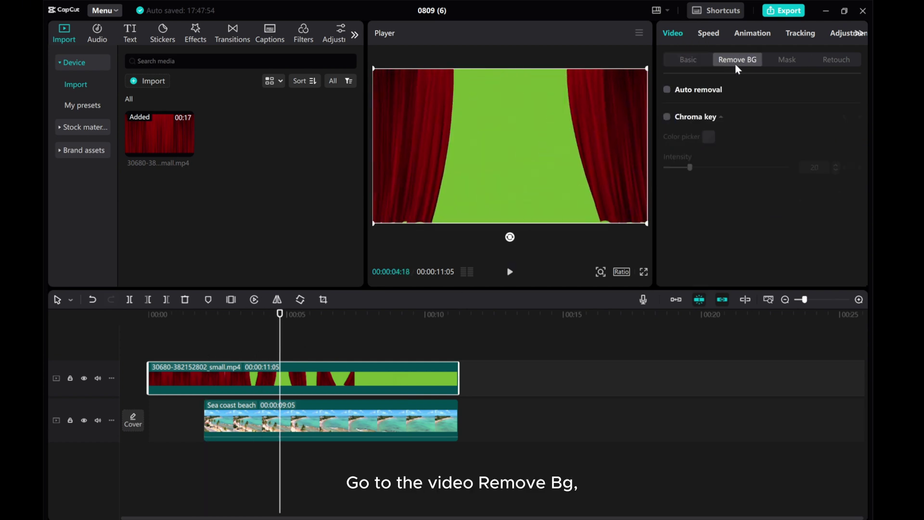
{"action": "left_click", "coordinate": [666, 116]}
{"action": "left_click", "coordinate": [512, 145]}
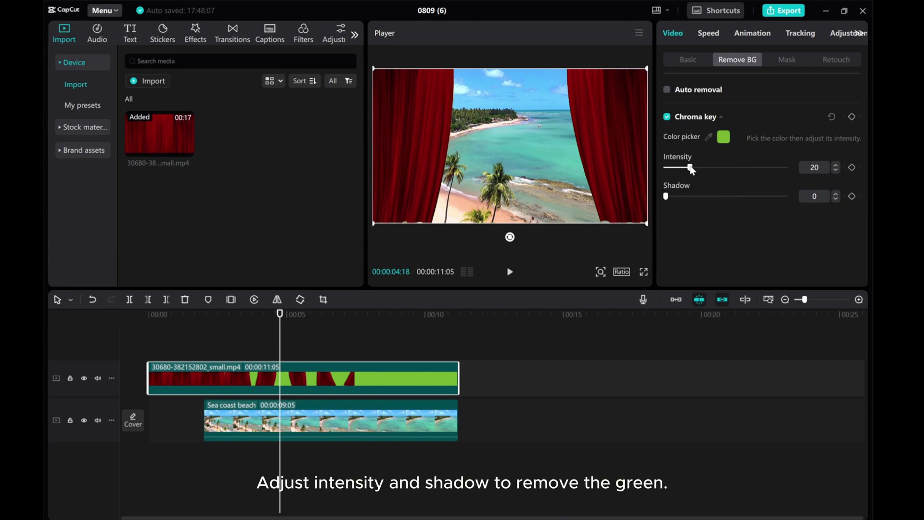
{"action": "left_click_drag", "start_coordinate": [689, 167], "coordinate": [739, 167]}
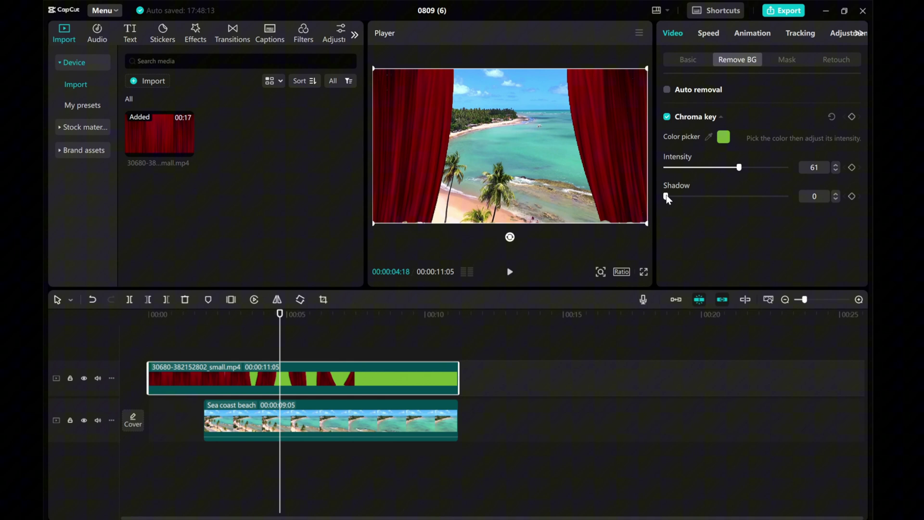
{"action": "left_click_drag", "start_coordinate": [667, 197], "coordinate": [683, 197]}
- Add a default text clip at the video's start and replace its text with 'Preview'
{"action": "left_click_drag", "start_coordinate": [175, 340], "coordinate": [145, 342]}
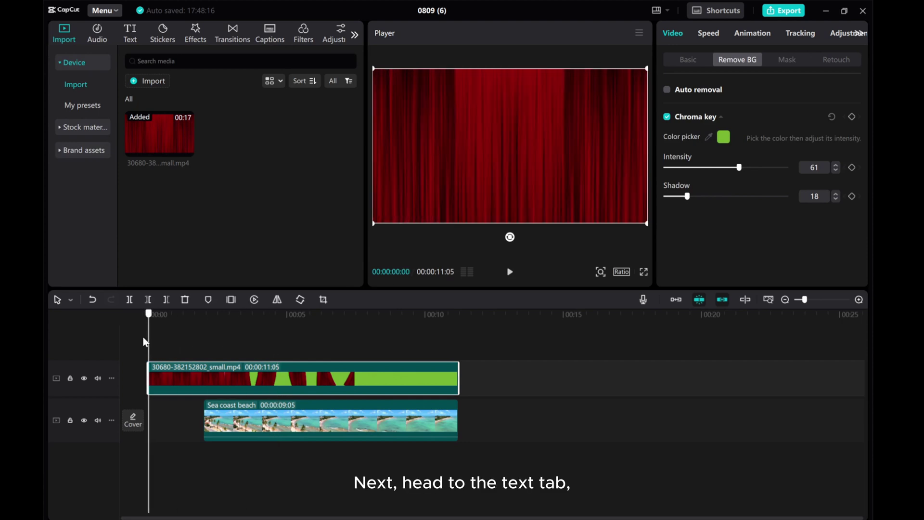
{"action": "left_click", "coordinate": [129, 35]}
{"action": "mouse_move", "coordinate": [166, 108]}
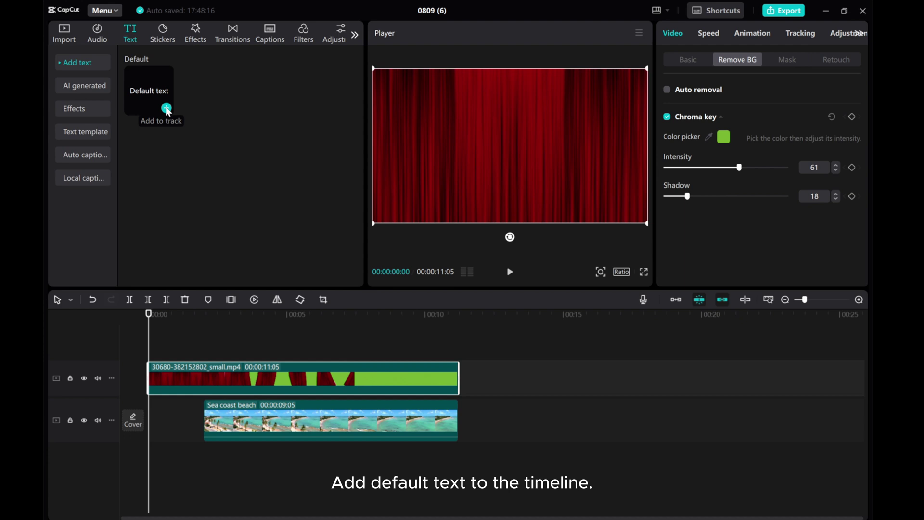
{"action": "left_click", "coordinate": [166, 107]}
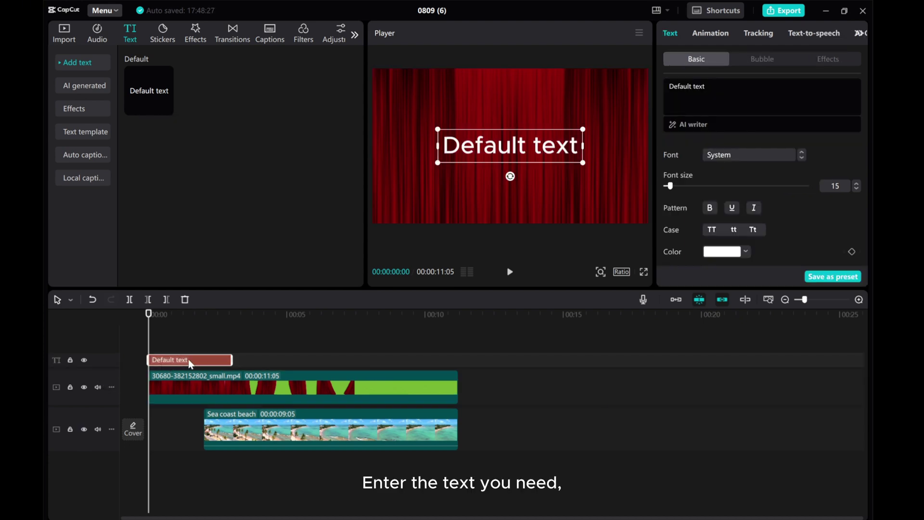
{"action": "left_click_drag", "start_coordinate": [732, 87], "coordinate": [651, 84]}
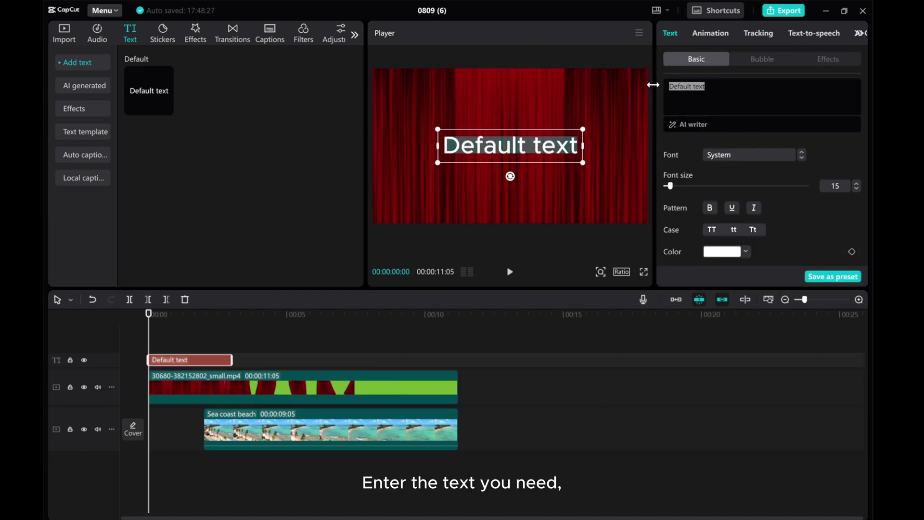
{"action": "right_click", "coordinate": [683, 87]}
{"action": "left_click", "coordinate": [698, 146]}
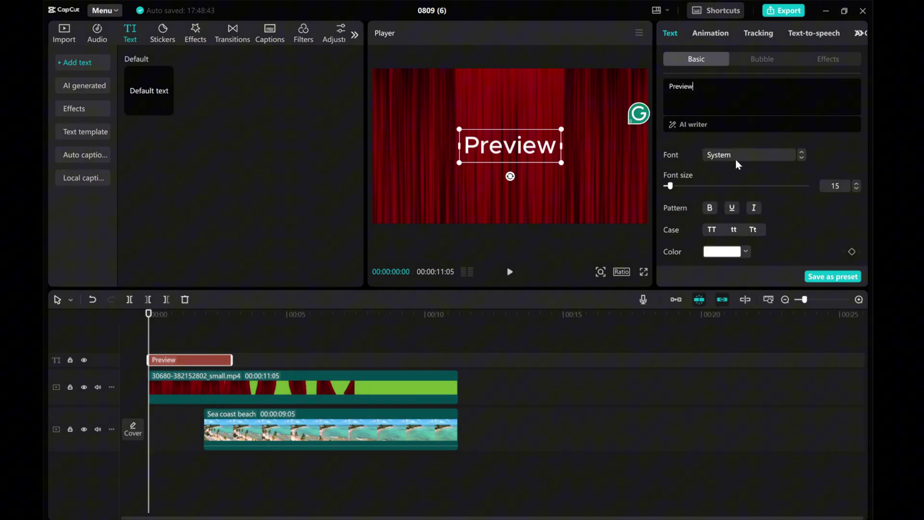
- Style the title in uppercase Impact at size 27 with character spacing 1
{"action": "left_click", "coordinate": [737, 154]}
{"action": "left_click", "coordinate": [736, 154]}
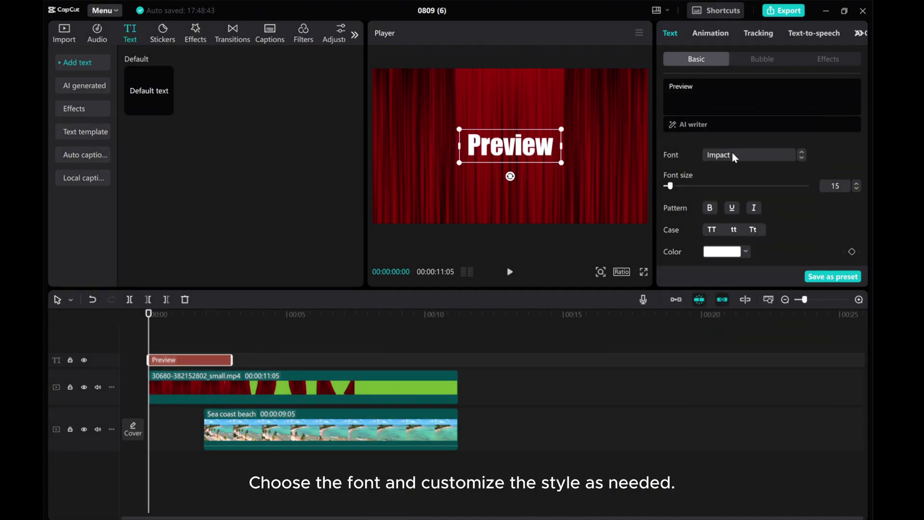
{"action": "left_click", "coordinate": [711, 230]}
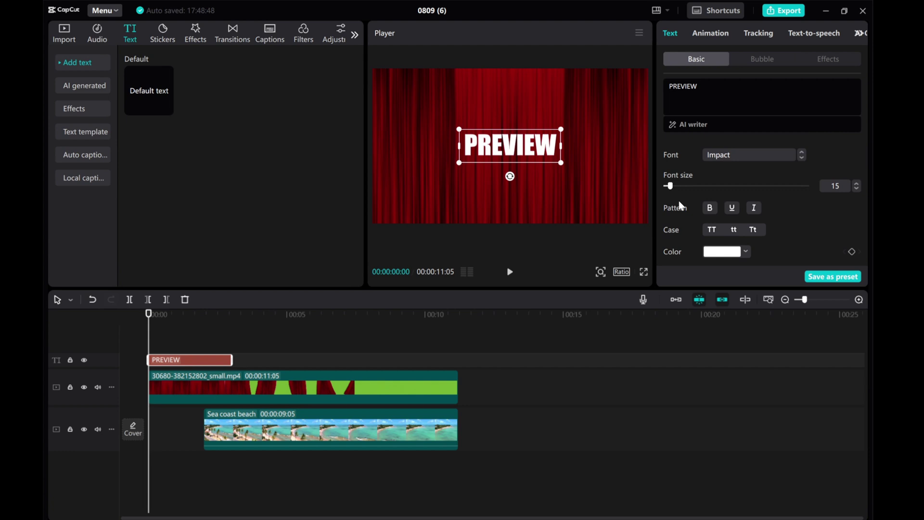
{"action": "left_click_drag", "start_coordinate": [673, 187], "coordinate": [680, 190]}
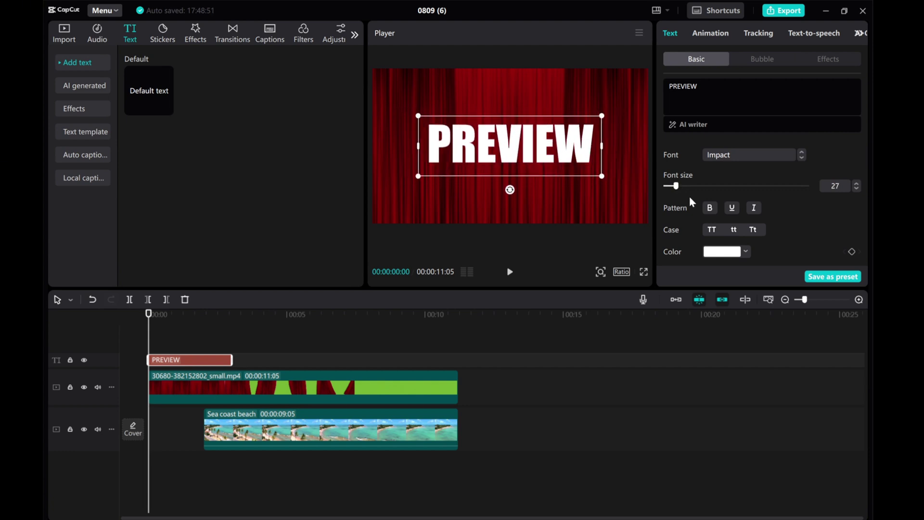
{"action": "scroll", "coordinate": [692, 195], "scroll_direction": "down", "scroll_amount": 2}
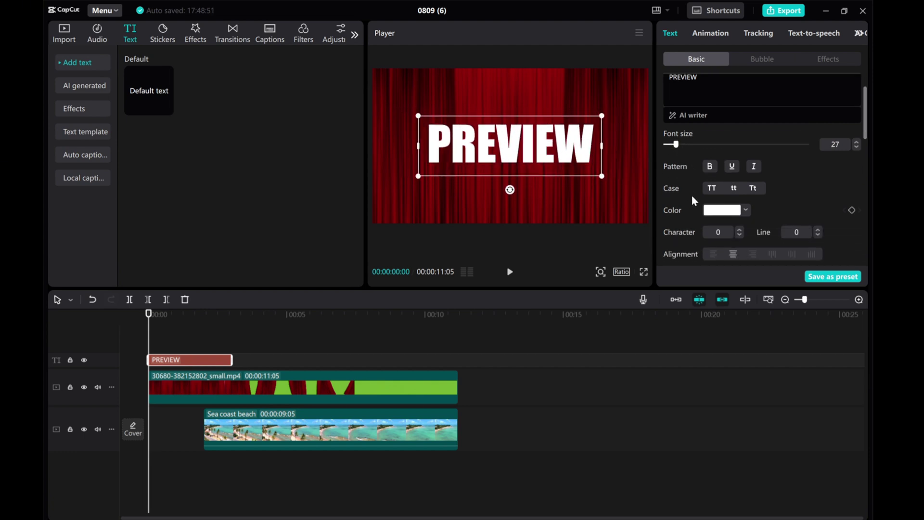
{"action": "left_click", "coordinate": [740, 230]}
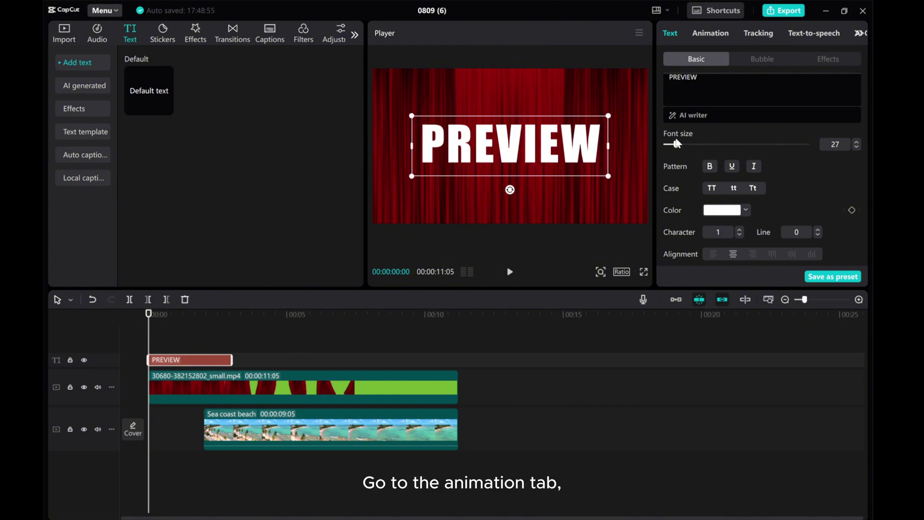
- Give the PREVIEW title a 1.0s Zoom In animation and convert it into Compound clip1
{"action": "left_click", "coordinate": [715, 36]}
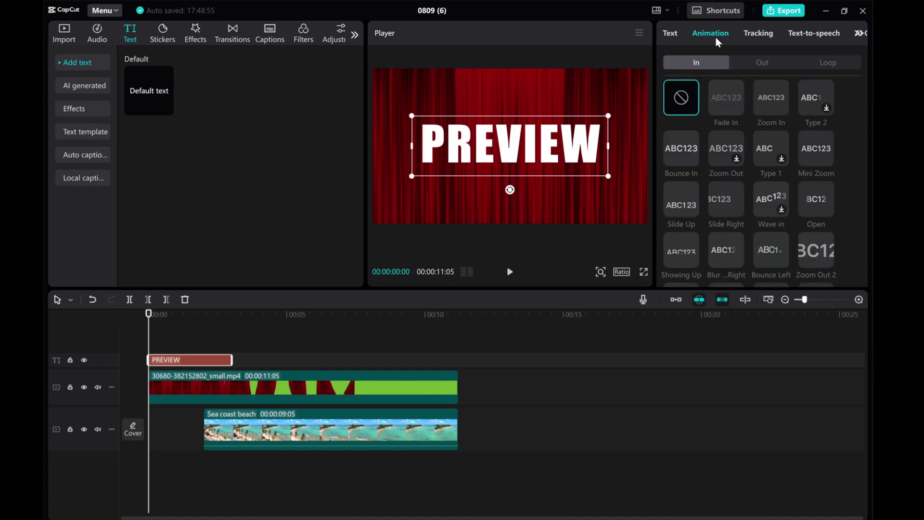
{"action": "left_click", "coordinate": [769, 102]}
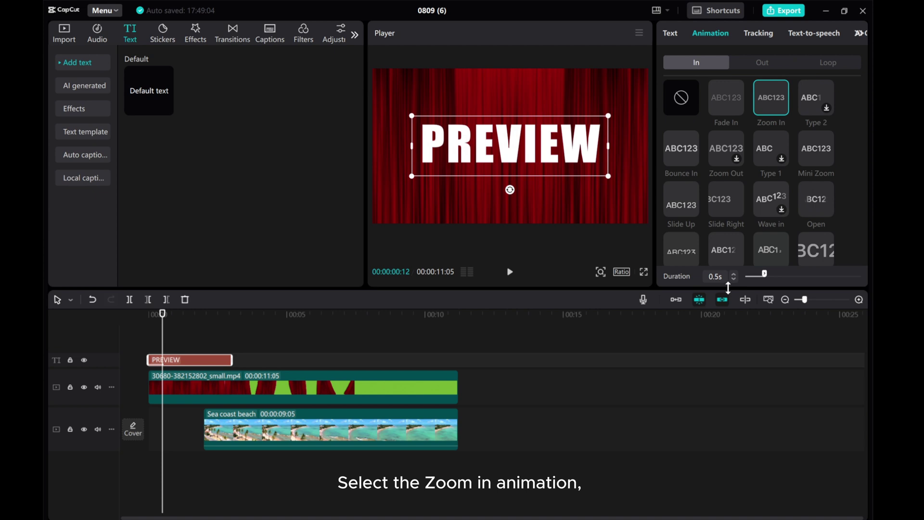
{"action": "left_click_drag", "start_coordinate": [772, 272], "coordinate": [784, 272]}
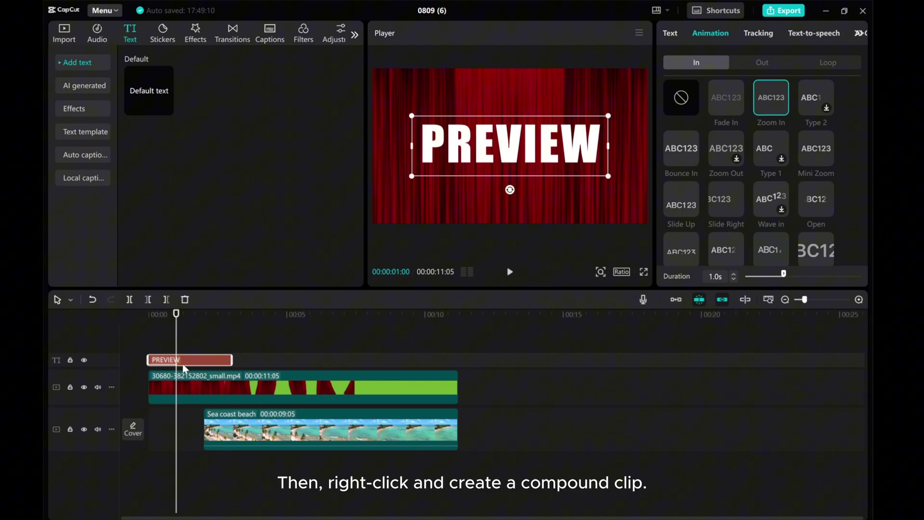
{"action": "right_click", "coordinate": [195, 363]}
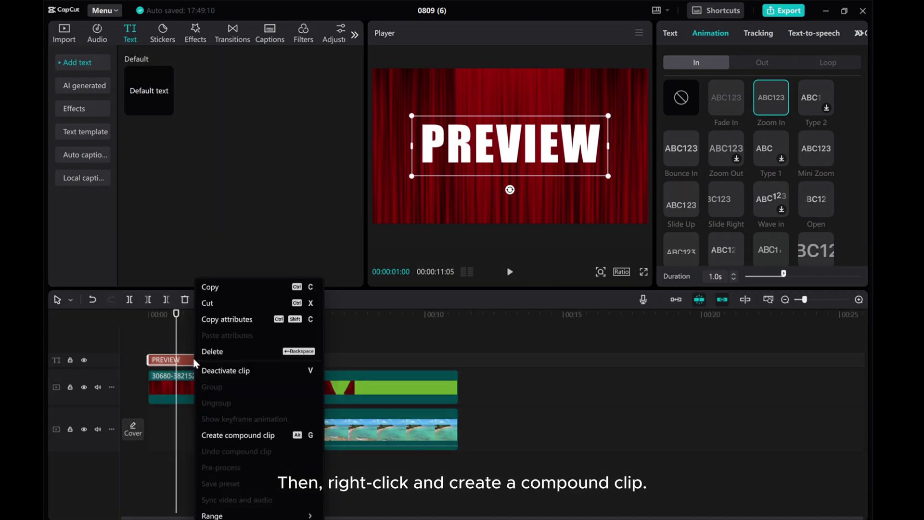
{"action": "left_click", "coordinate": [229, 437]}
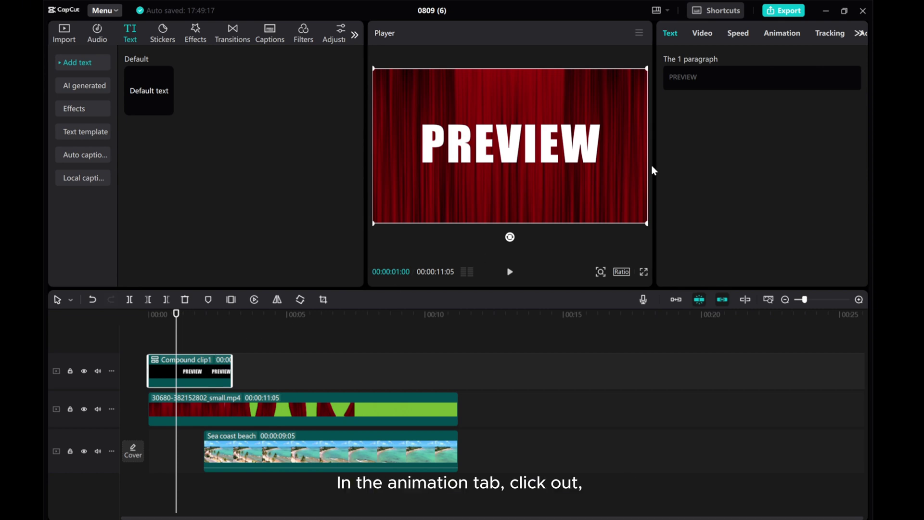
- Apply a 1.0s Kira Magic out animation to Compound clip1, then return the playhead to the start
{"action": "left_click", "coordinate": [774, 35]}
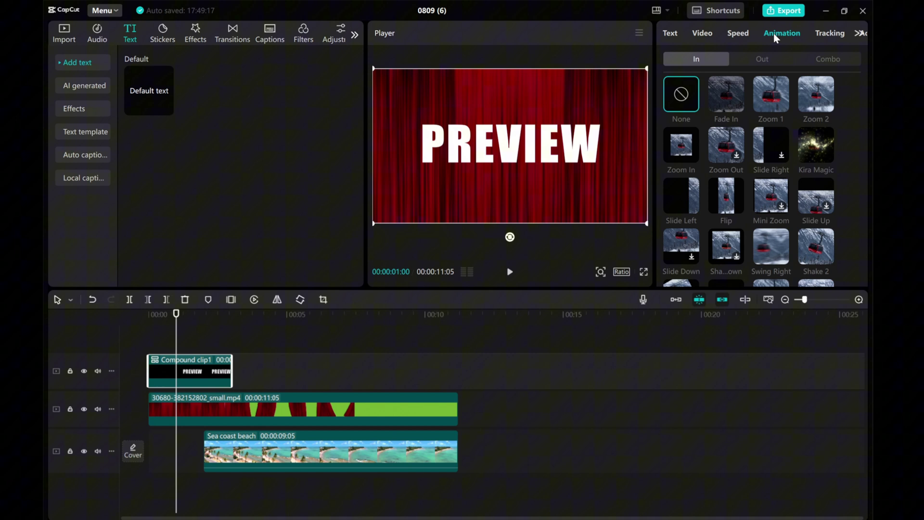
{"action": "left_click", "coordinate": [761, 58]}
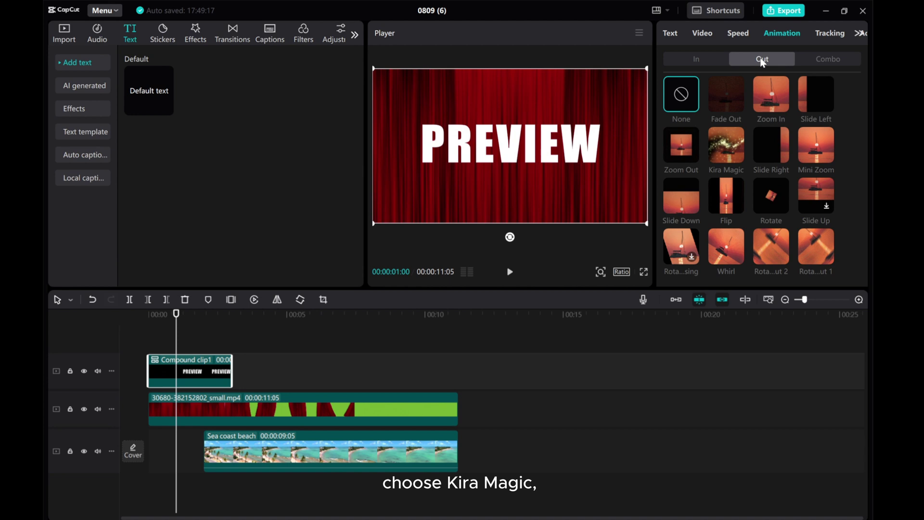
{"action": "left_click", "coordinate": [724, 147]}
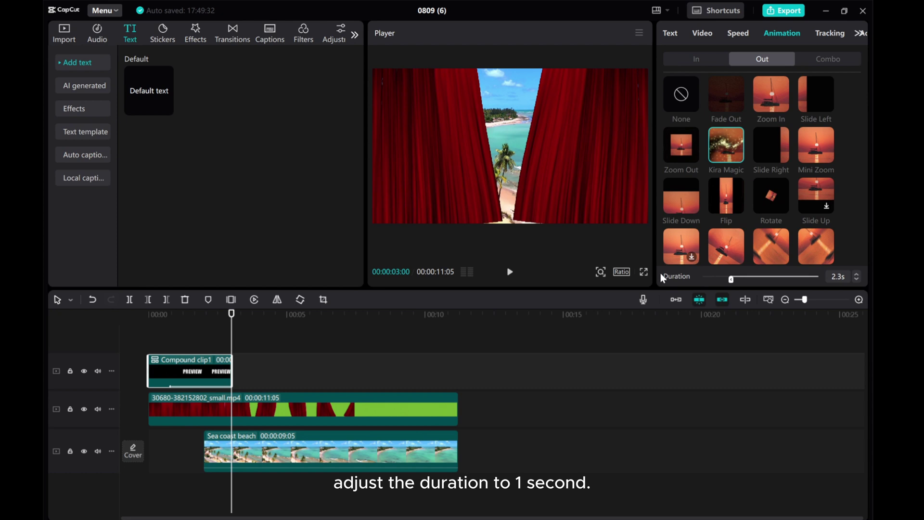
{"action": "left_click_drag", "start_coordinate": [730, 280], "coordinate": [780, 281]}
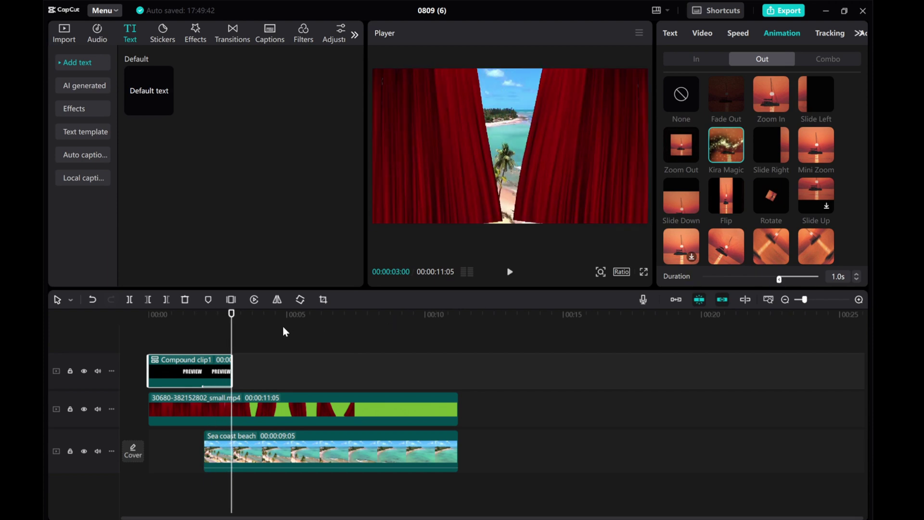
{"action": "left_click_drag", "start_coordinate": [231, 335], "coordinate": [139, 331]}
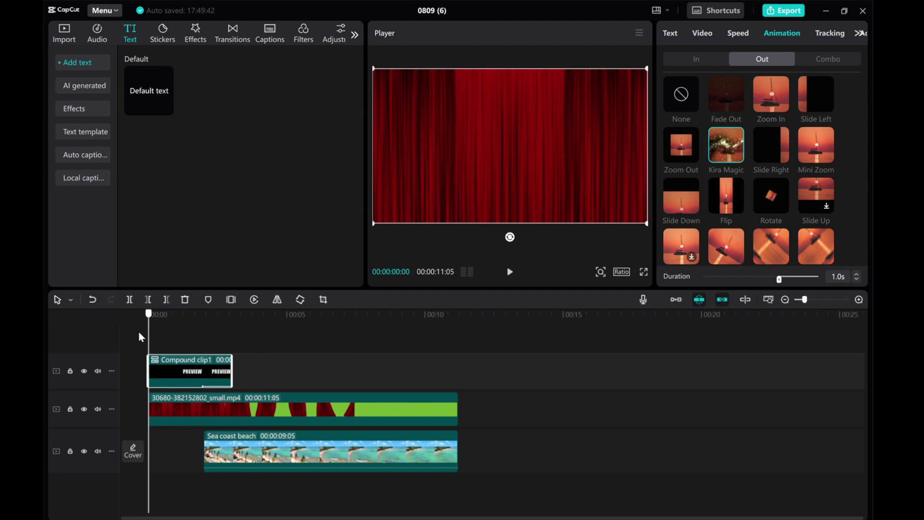
- Search music for 'open curtain' and add 'Momentary BGM that opened the curtain on a sunny day' to the timeline
{"action": "left_click", "coordinate": [96, 34]}
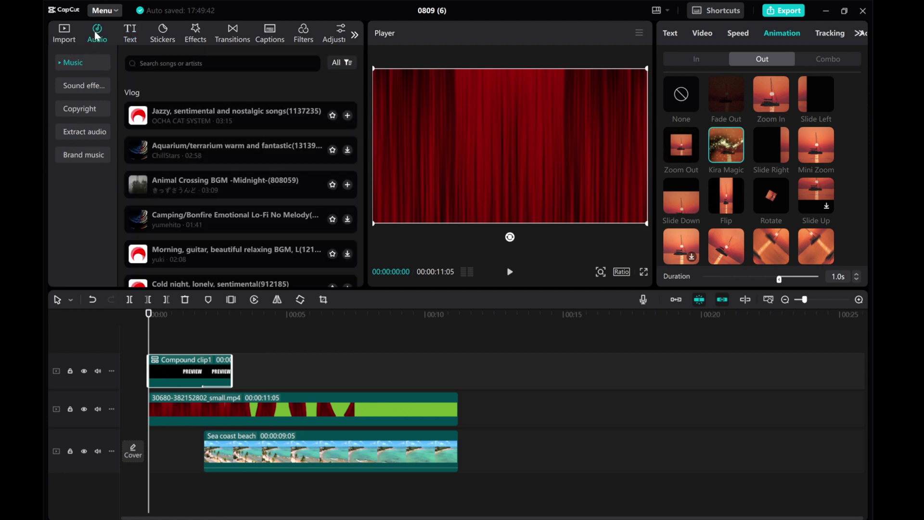
{"action": "left_click", "coordinate": [162, 64]}
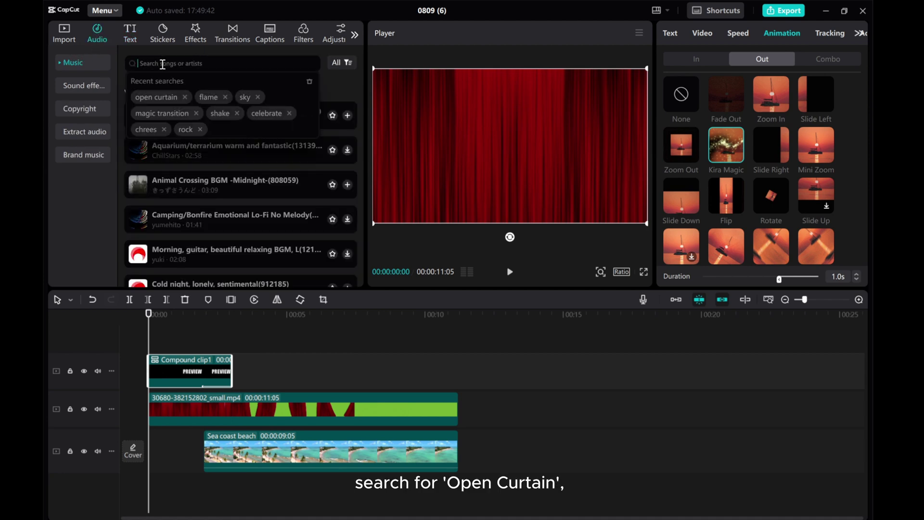
{"action": "left_click", "coordinate": [156, 97]}
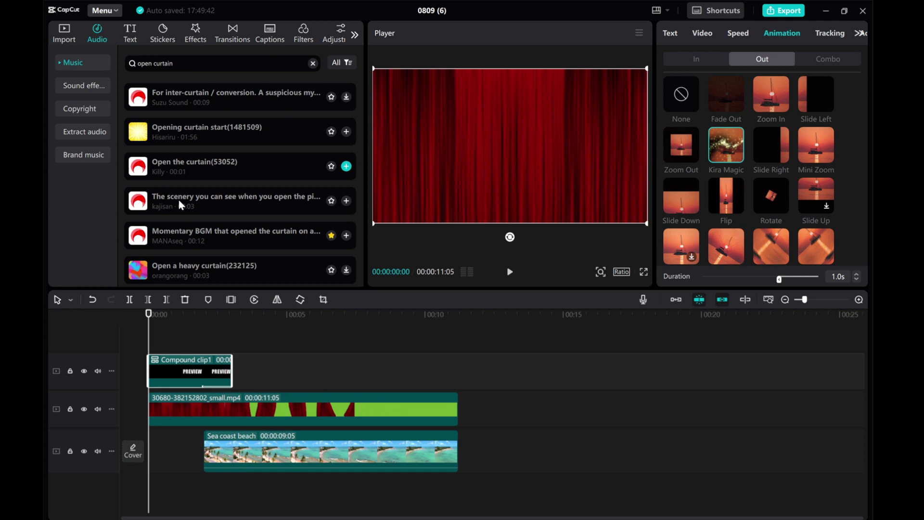
{"action": "left_click", "coordinate": [181, 238]}
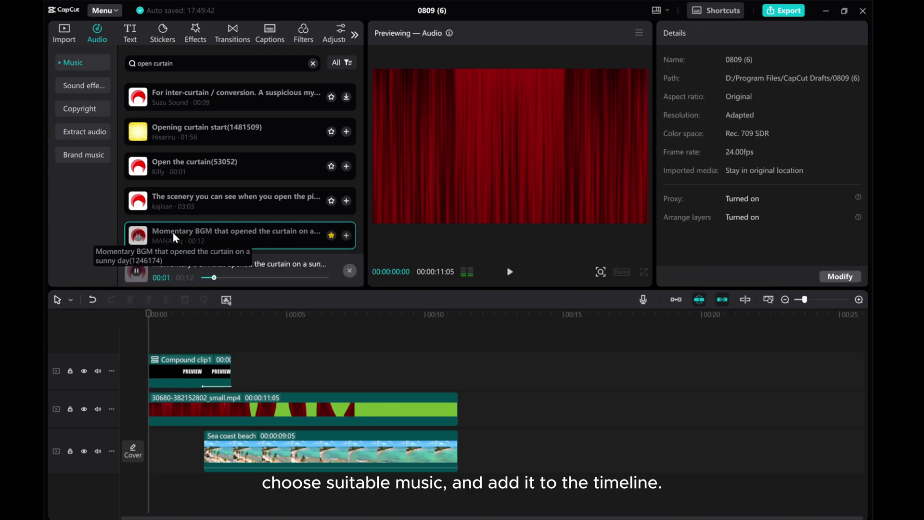
{"action": "left_click", "coordinate": [346, 235]}
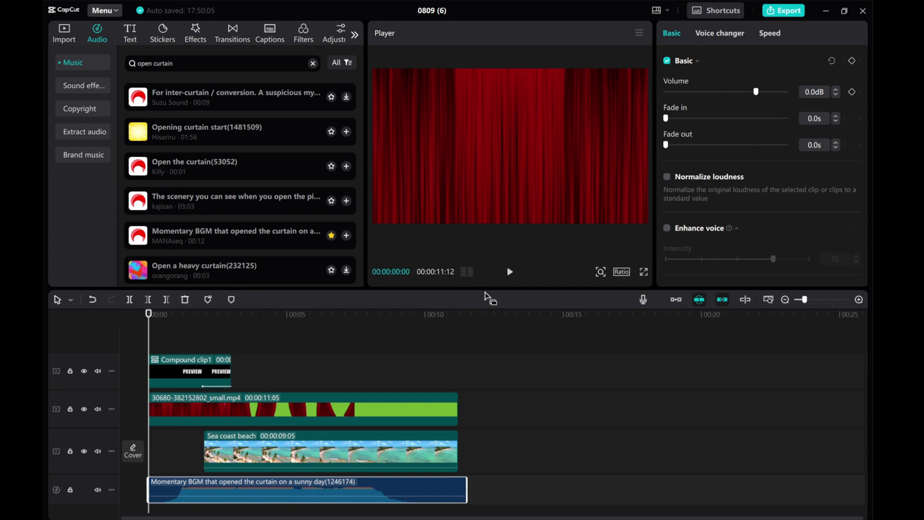
- Play back the video with the music, then shift the music clip to start just under a second in
{"action": "left_click", "coordinate": [510, 273]}
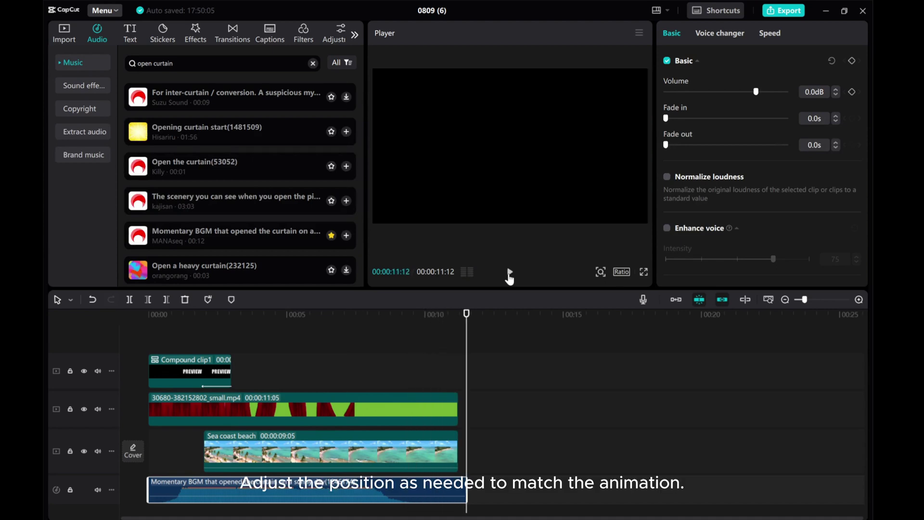
{"action": "left_click", "coordinate": [510, 273]}
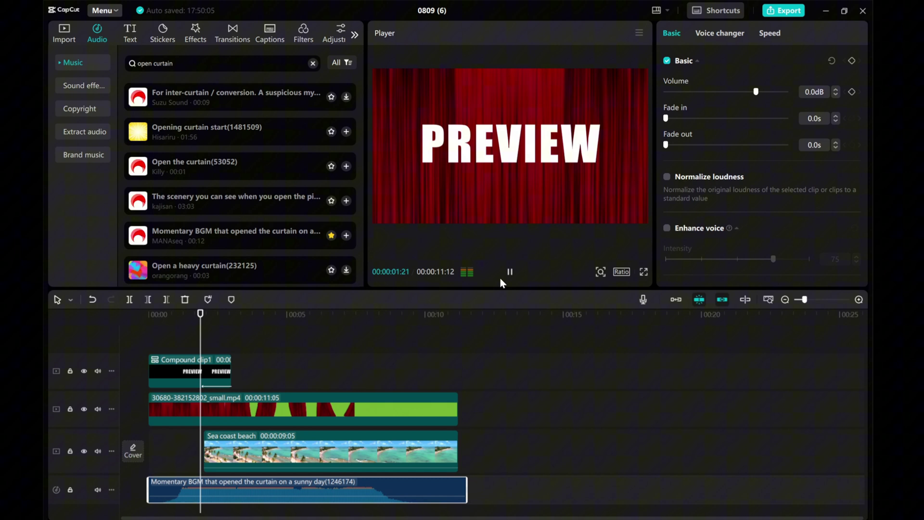
{"action": "left_click", "coordinate": [504, 279]}
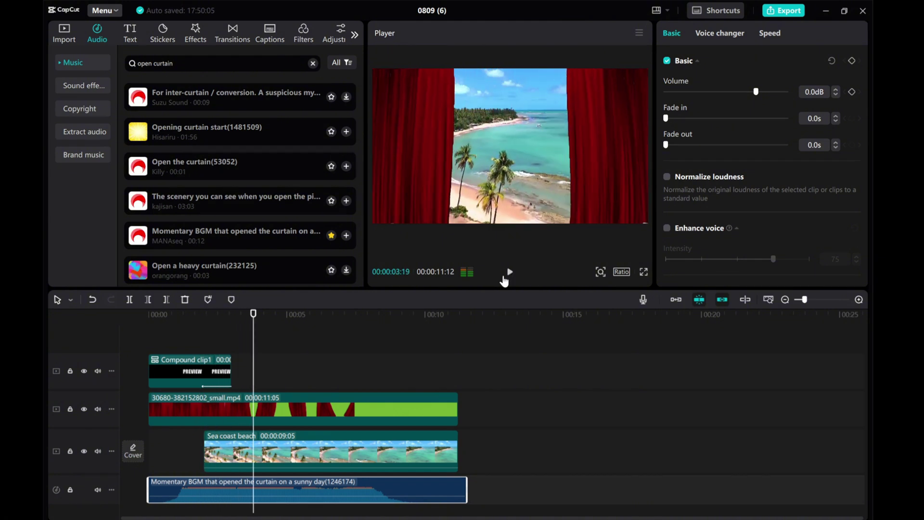
{"action": "left_click_drag", "start_coordinate": [253, 354], "coordinate": [202, 368]}
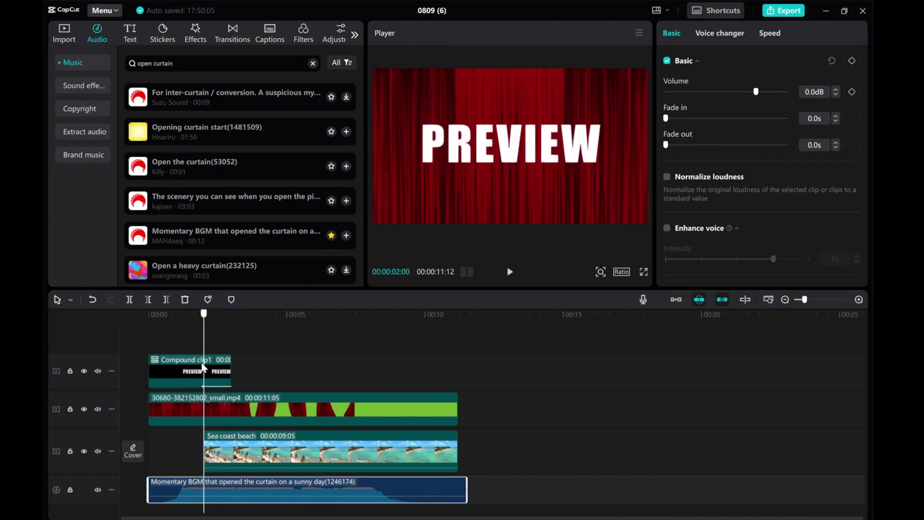
{"action": "left_click_drag", "start_coordinate": [189, 494], "coordinate": [212, 481]}
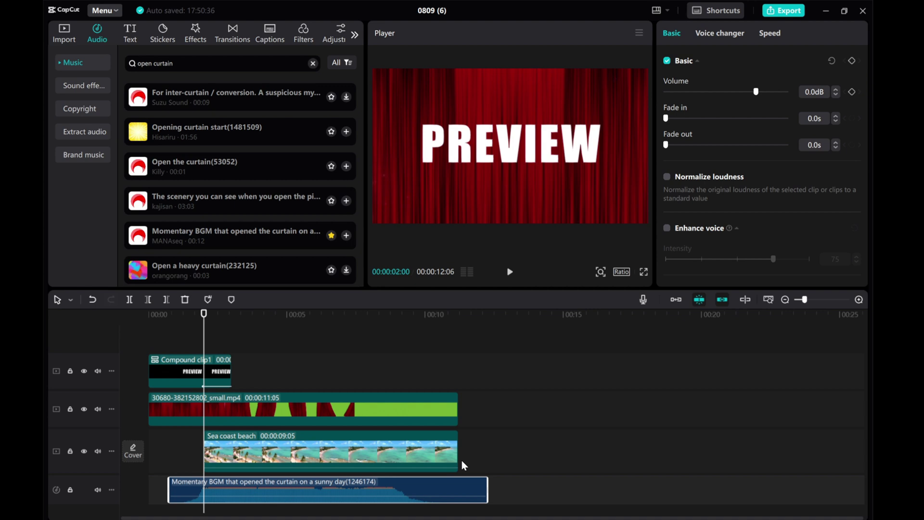
- Trim the music to end with the videos at 11:05, then play the finished sequence from the start
{"action": "left_click_drag", "start_coordinate": [488, 483], "coordinate": [459, 487]}
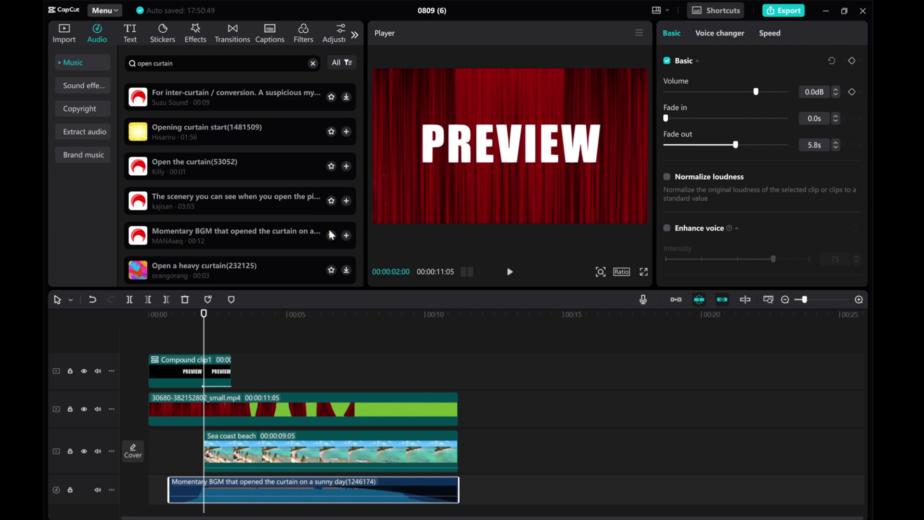
{"action": "left_click_drag", "start_coordinate": [204, 334], "coordinate": [127, 321]}
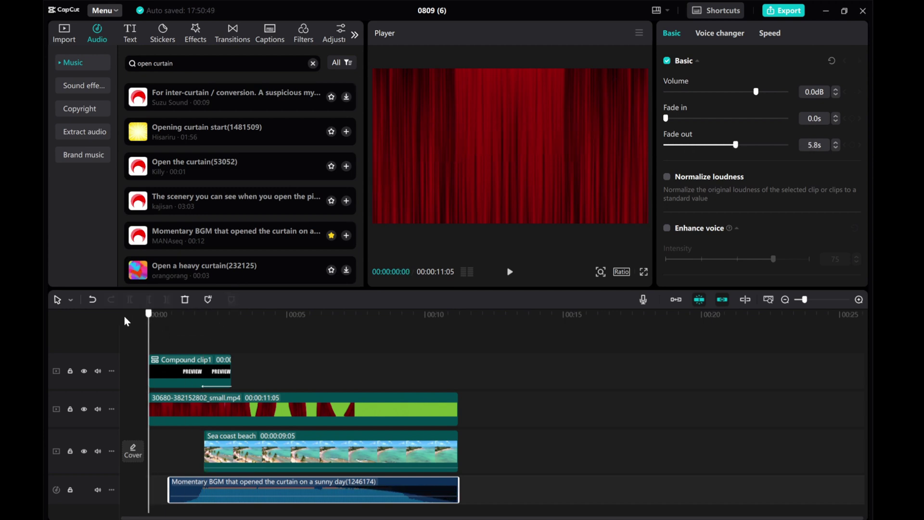
{"action": "left_click", "coordinate": [510, 273]}
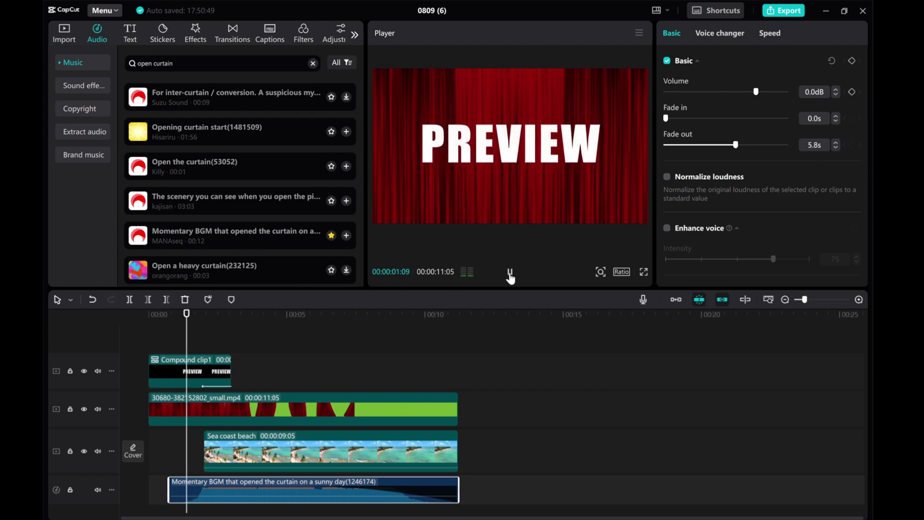